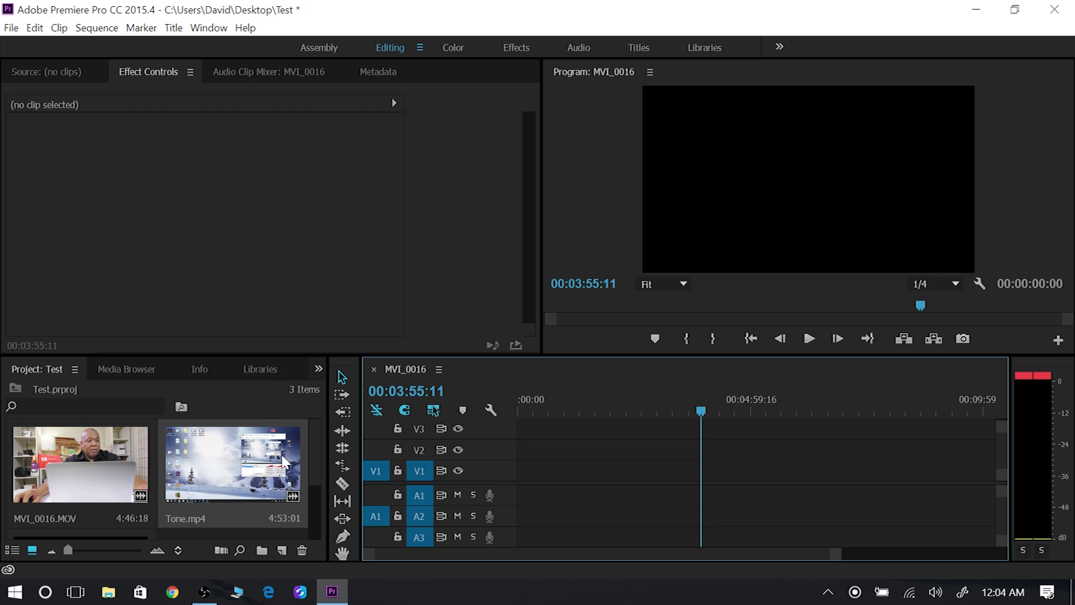
- Place MVI_0016.MOV on track V1 with its audio on A1
left_click(74, 448)
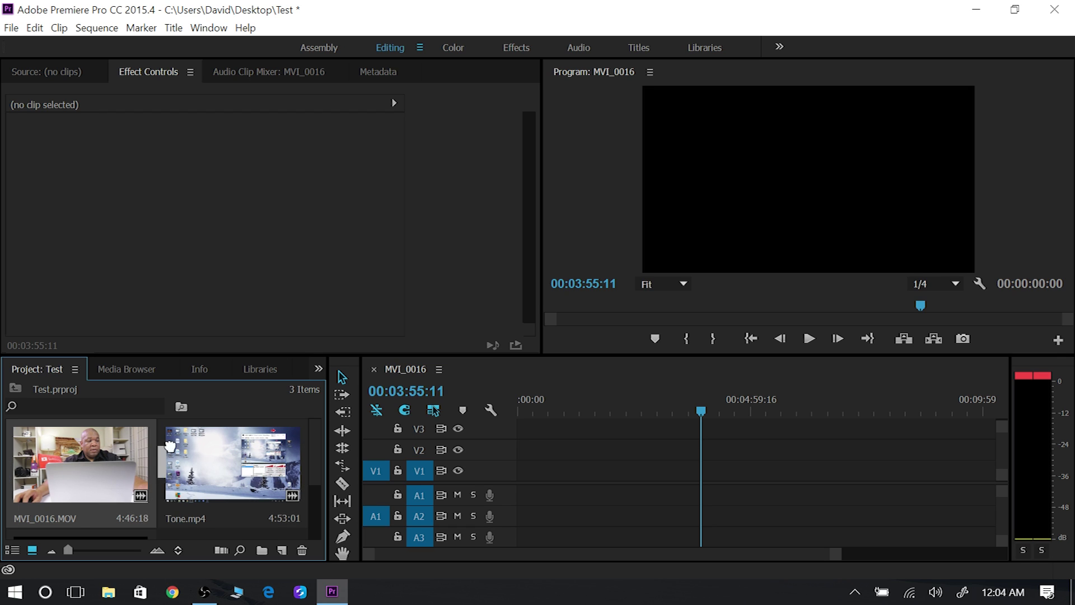
left_click_drag(141, 455, 583, 478)
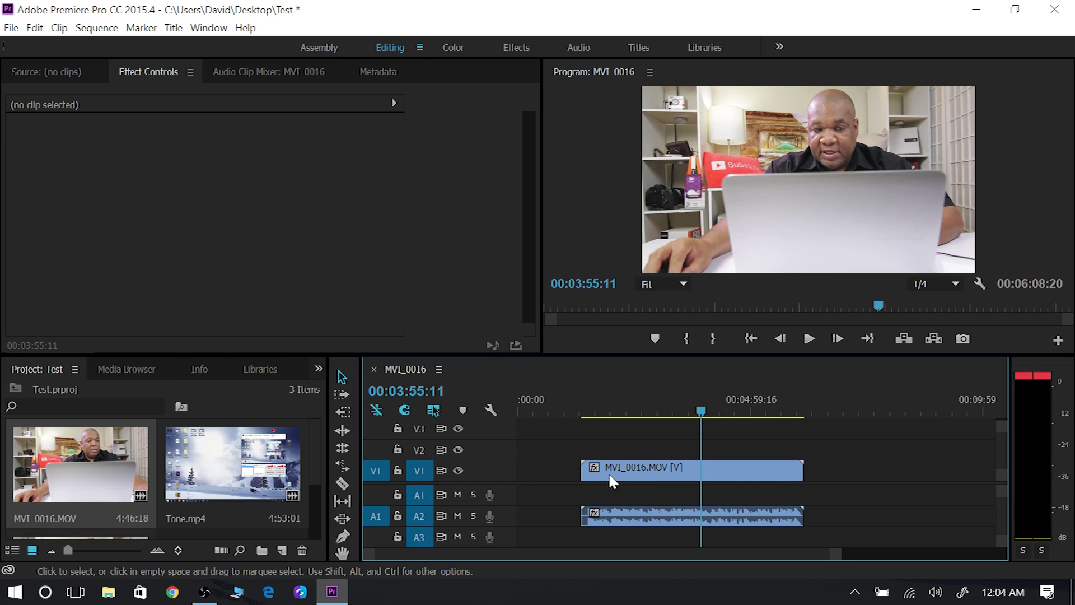
left_click_drag(622, 524, 616, 494)
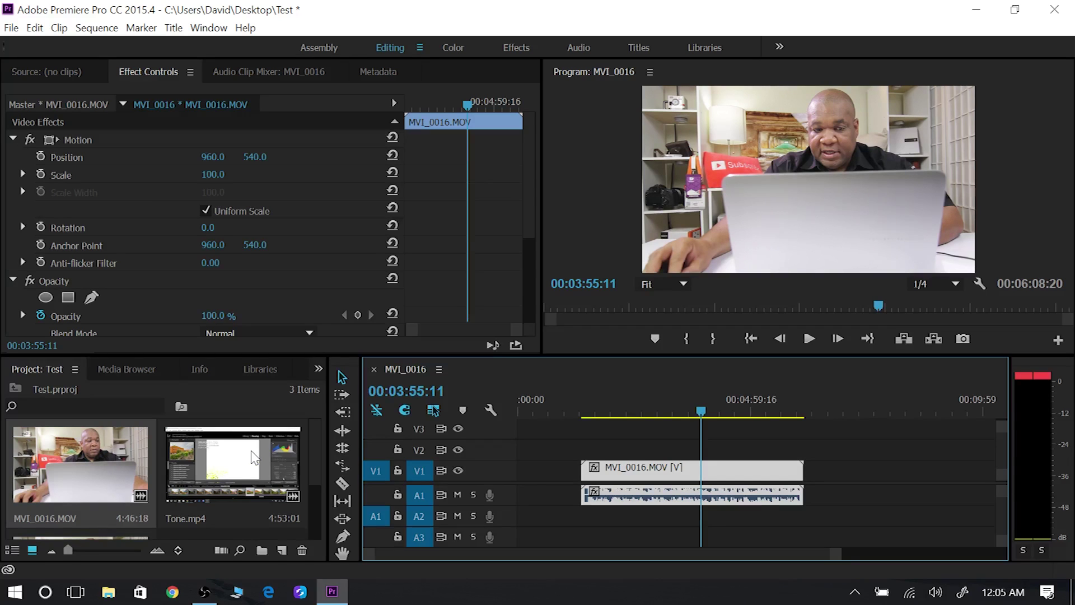
- Stack Tone.mp4 on V2 above the first clip, with its audio on A2
left_click_drag(255, 457, 582, 464)
left_click(633, 539)
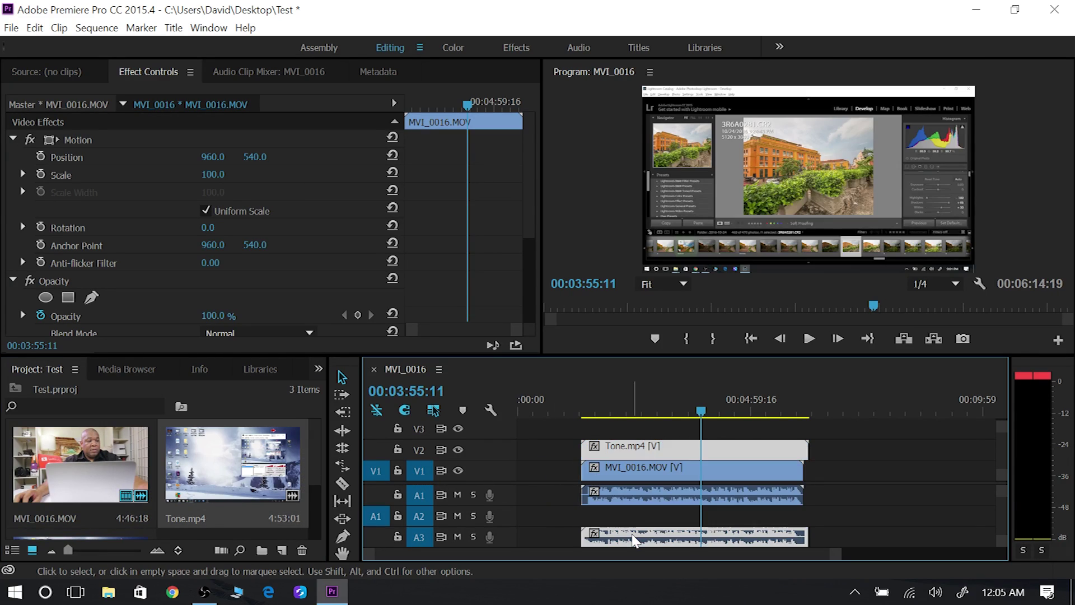
left_click_drag(633, 539, 667, 476)
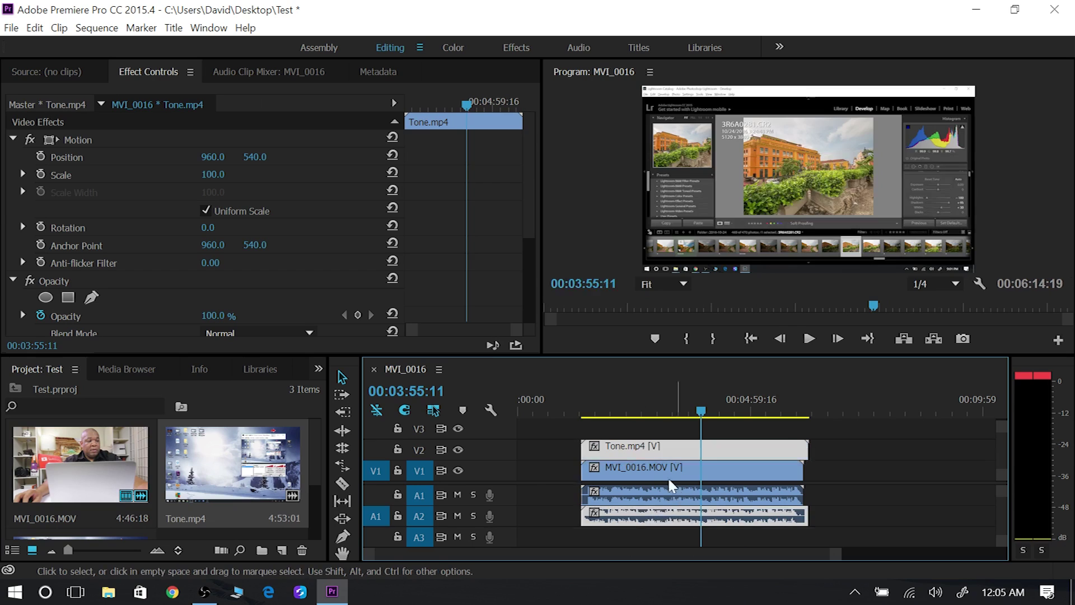
left_click(847, 483)
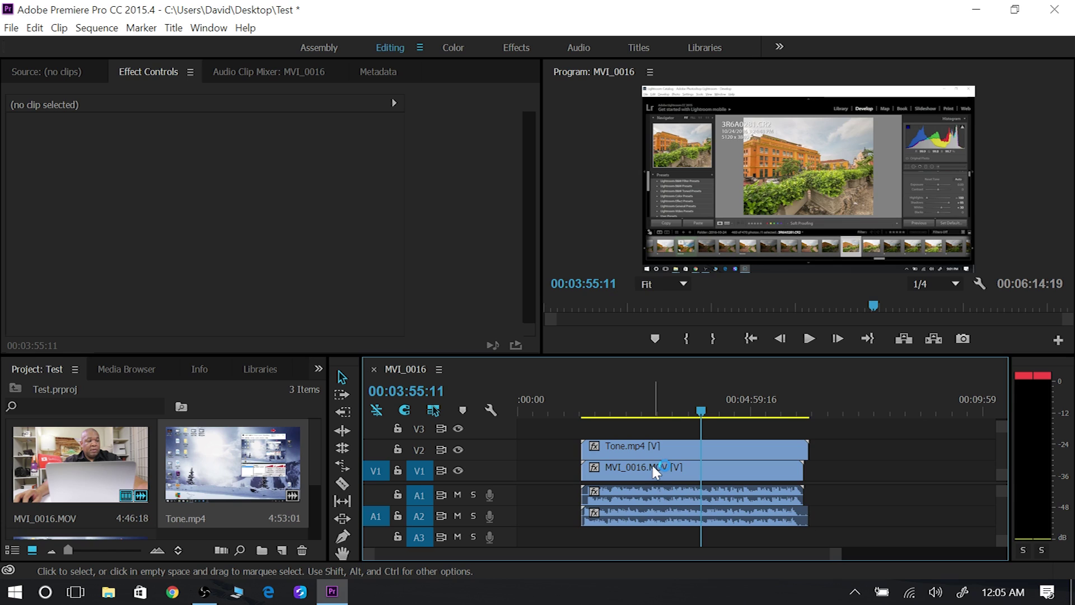
- Shift Tone.mp4 slightly earlier than MVI_0016.MOV, then select all clips on V1, V2, A1 and A2
left_click_drag(649, 446, 633, 448)
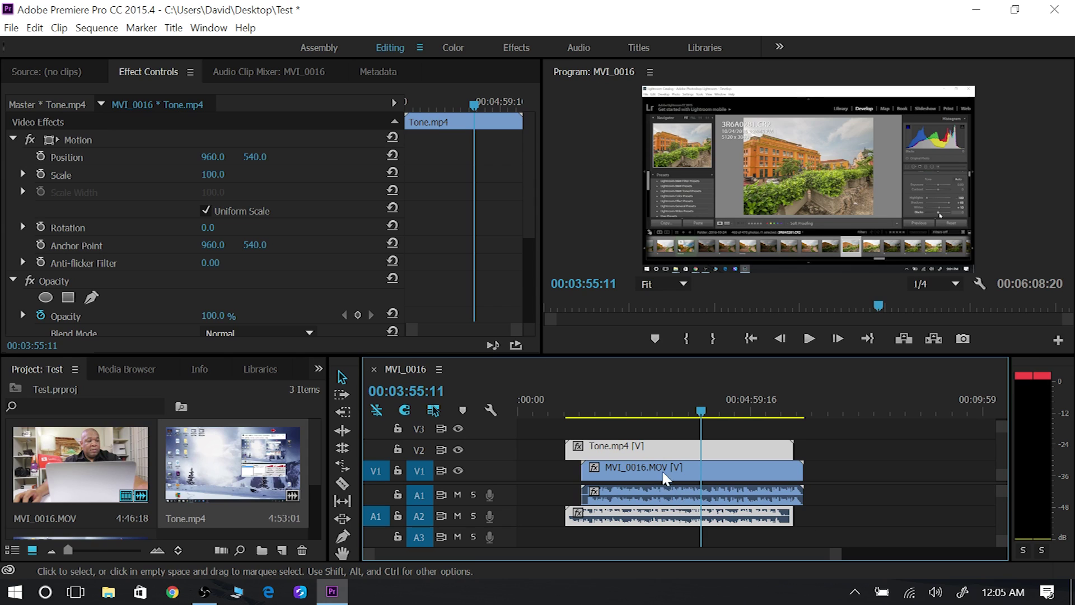
mouse_move(644, 445)
left_mouse_down()
mouse_move(655, 448)
mouse_move(623, 446)
left_mouse_up()
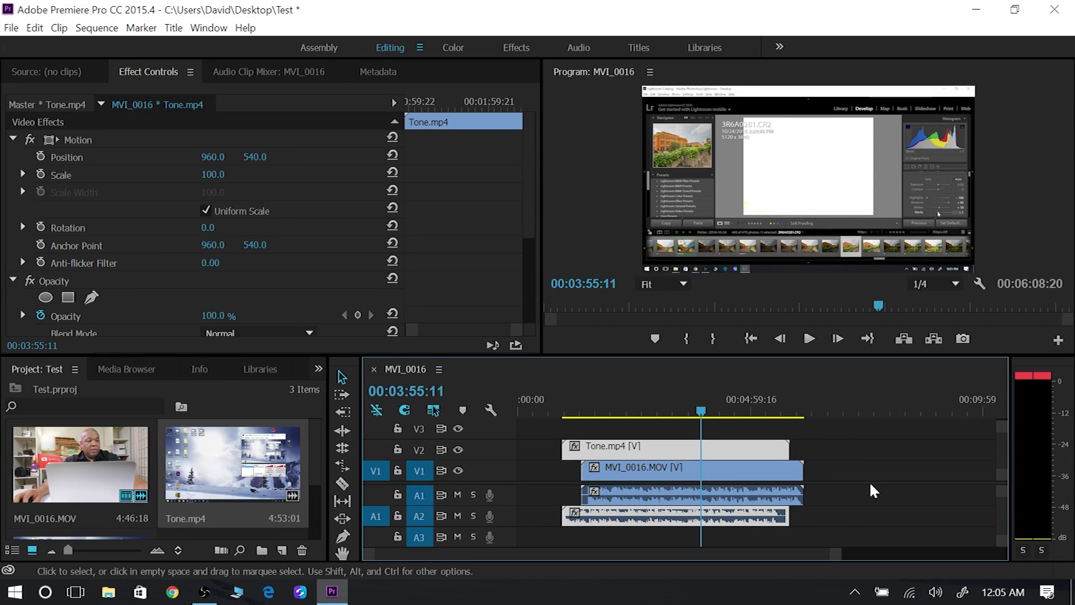
left_click(836, 506)
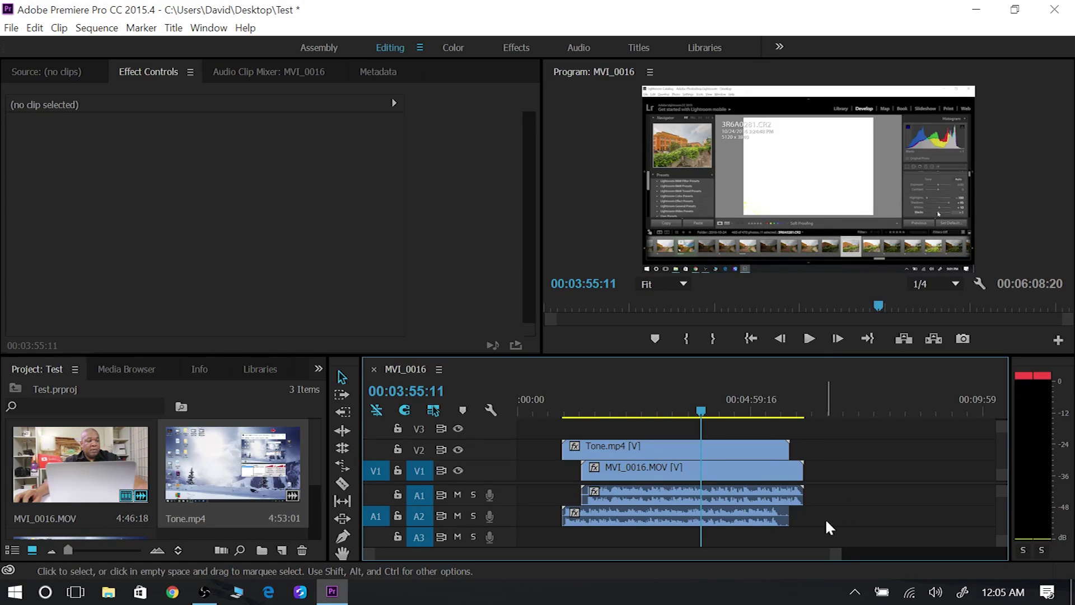
left_click_drag(827, 521, 641, 421)
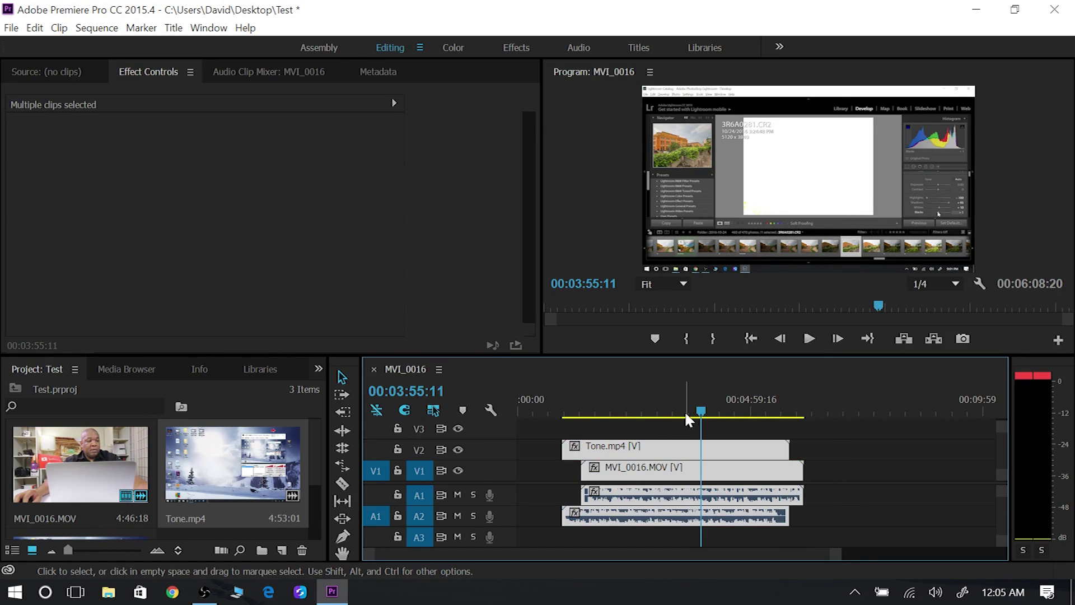
- Synchronize the selected clips using Audio as the synchronize point
right_click(662, 451)
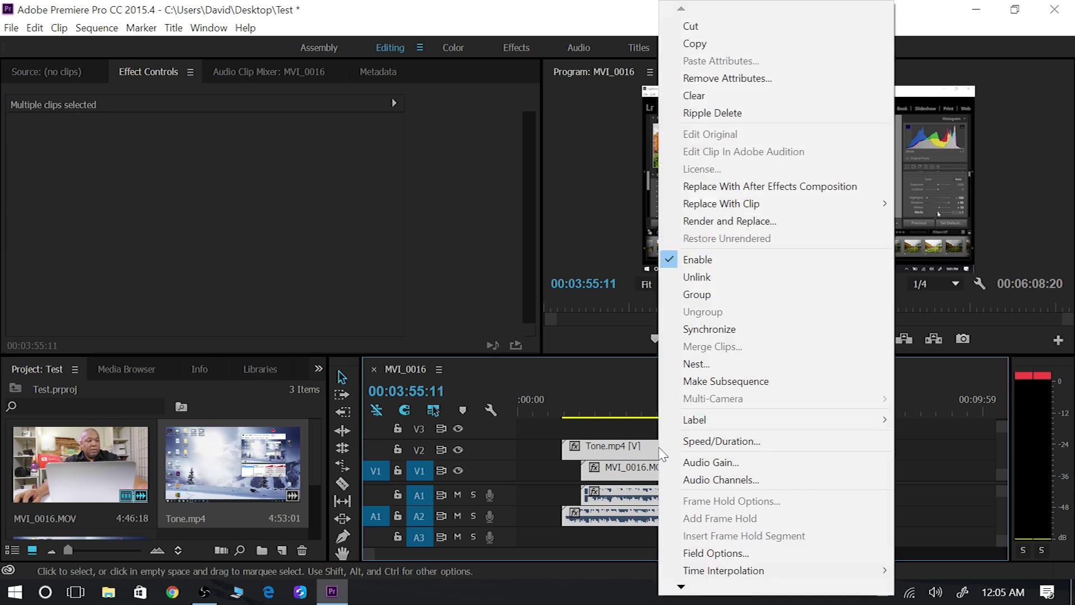
left_click(708, 335)
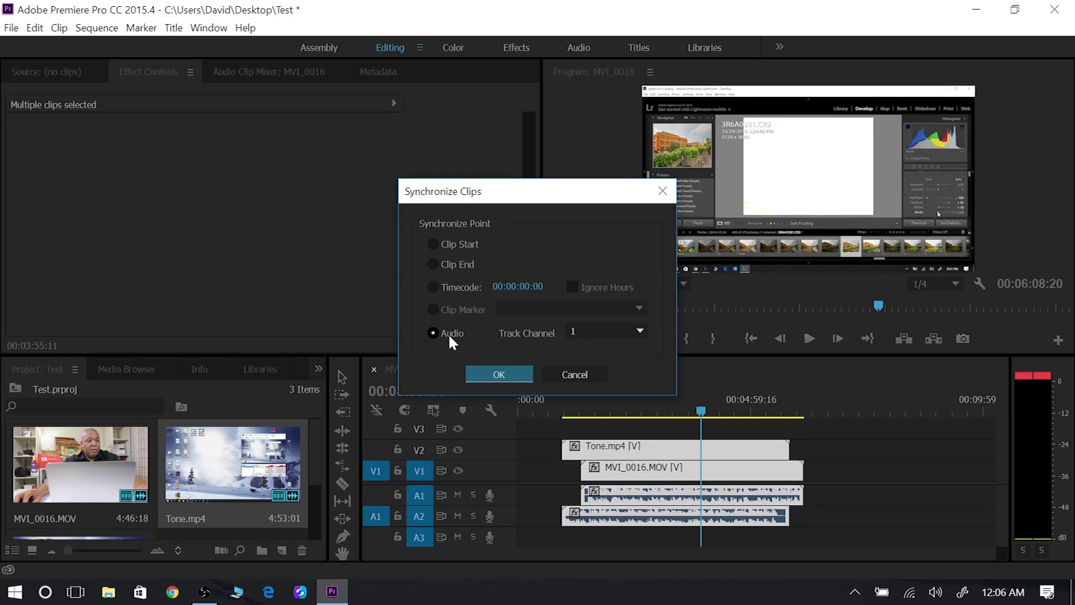
left_click(508, 372)
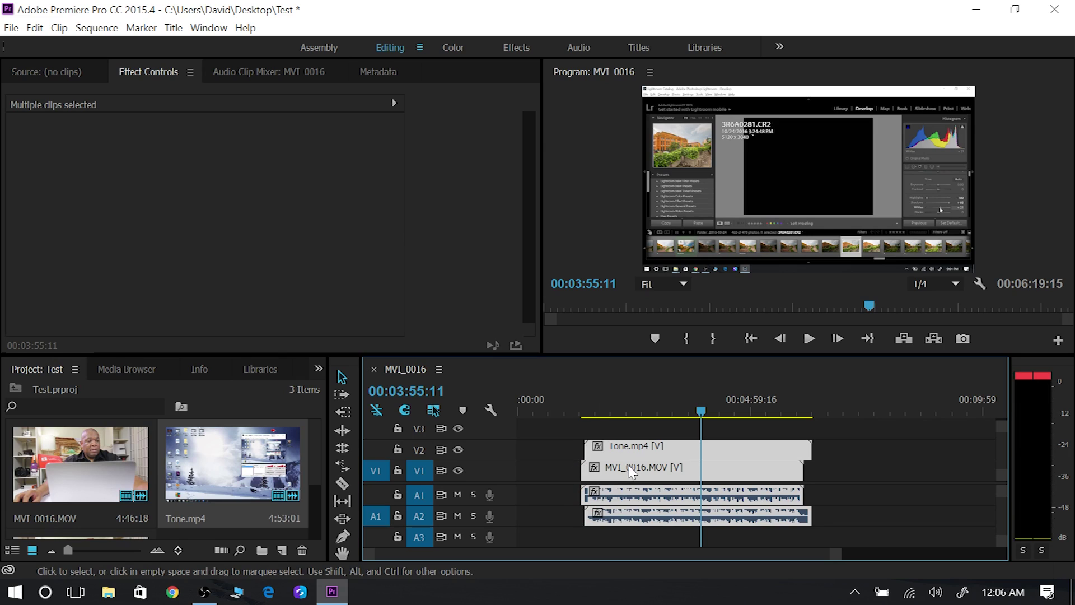
- Play the synced clips to check alignment, stopping at 00:03:57:14
left_click(808, 338)
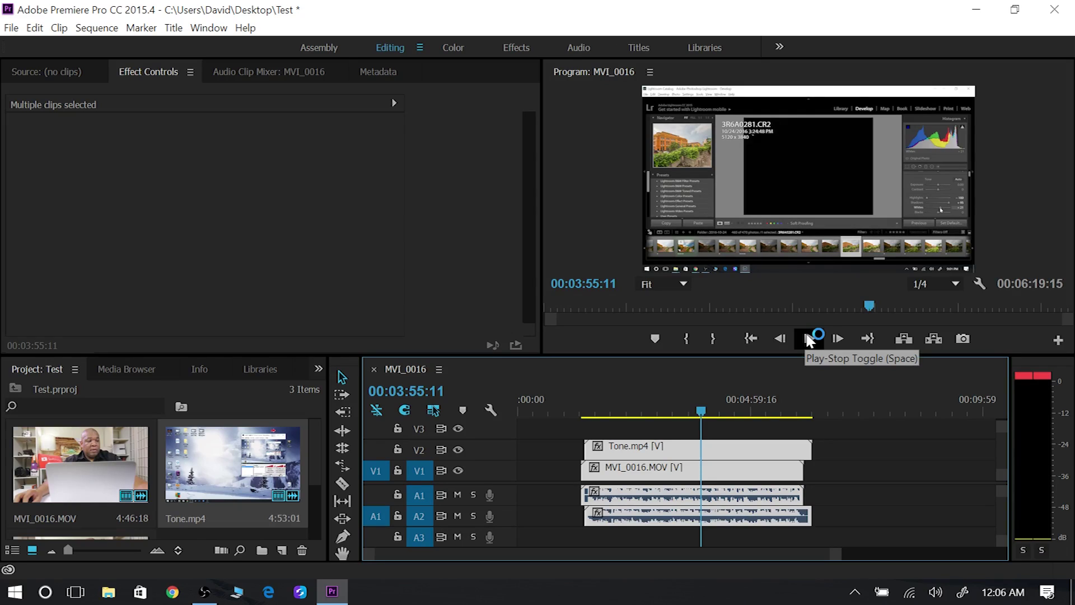
left_click(807, 334)
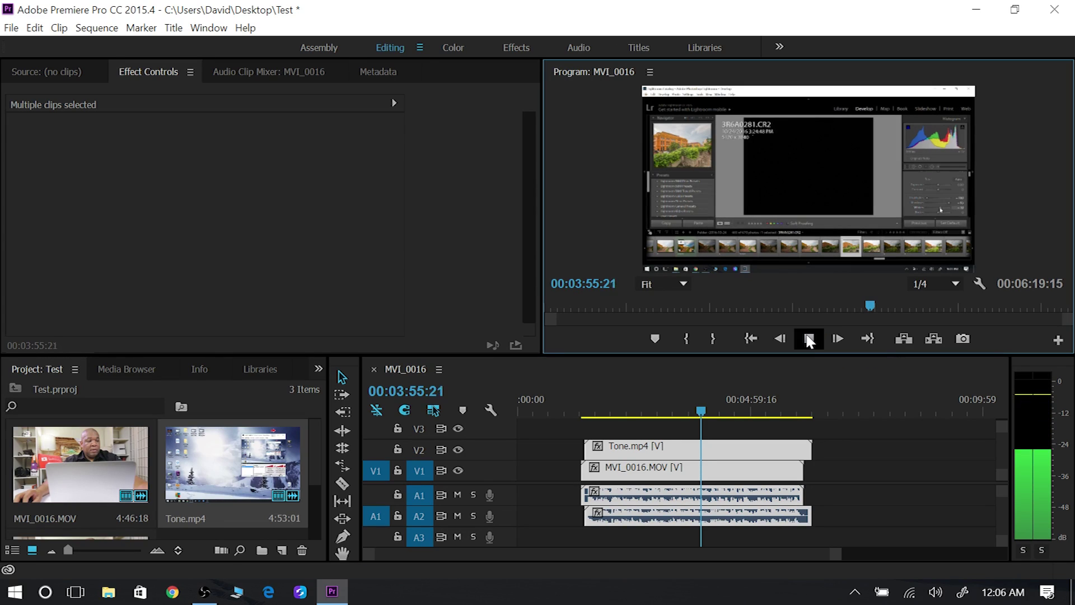
left_click(809, 339)
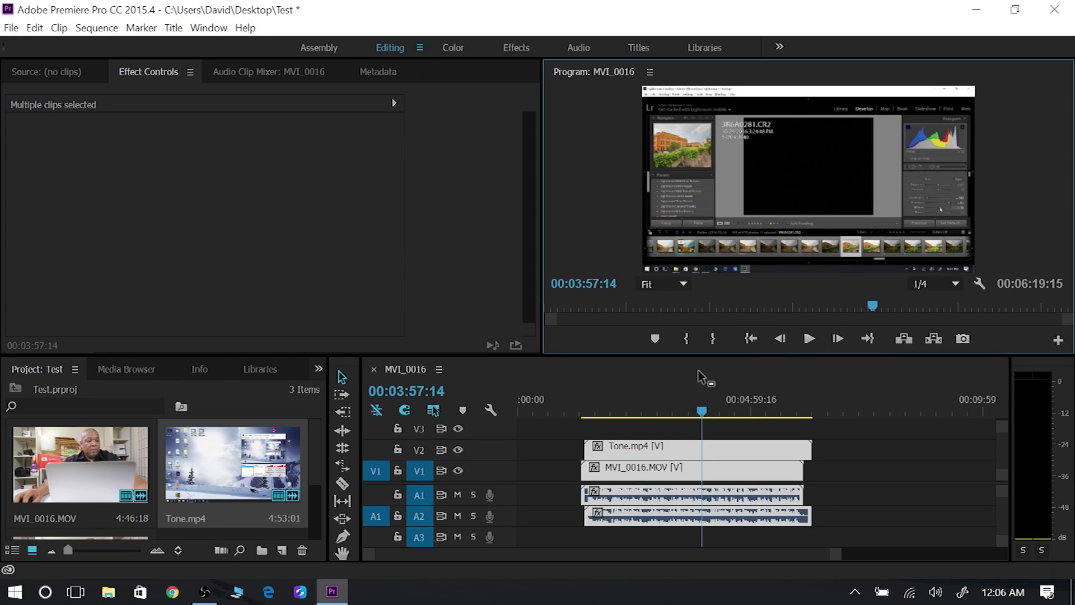
left_click(835, 496)
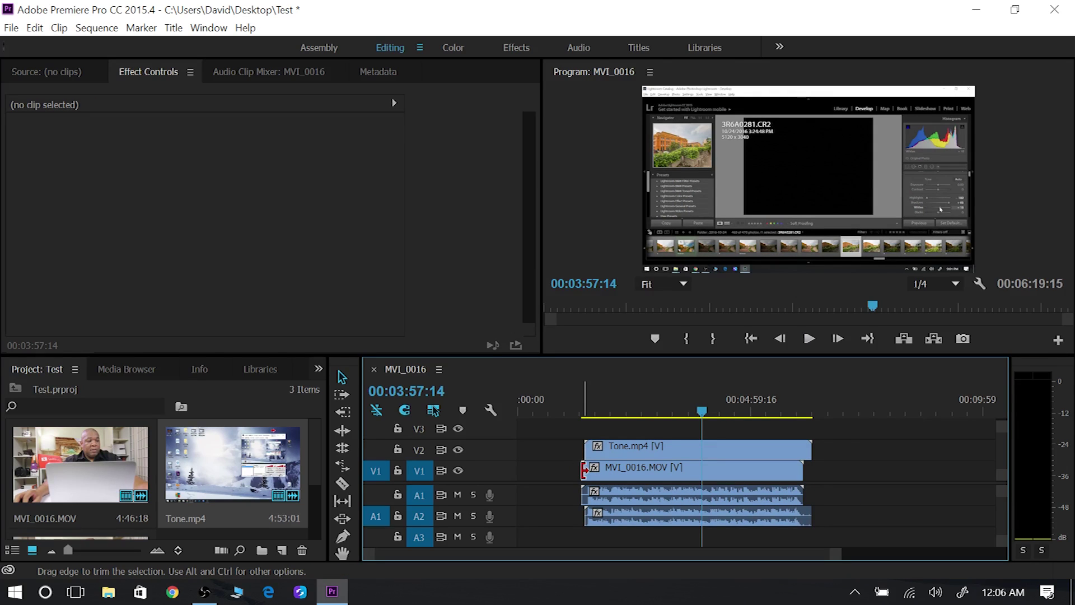
- Trim MVI_0016.MOV's start and Tone.mp4's end so both clips line up
left_click_drag(580, 470, 585, 469)
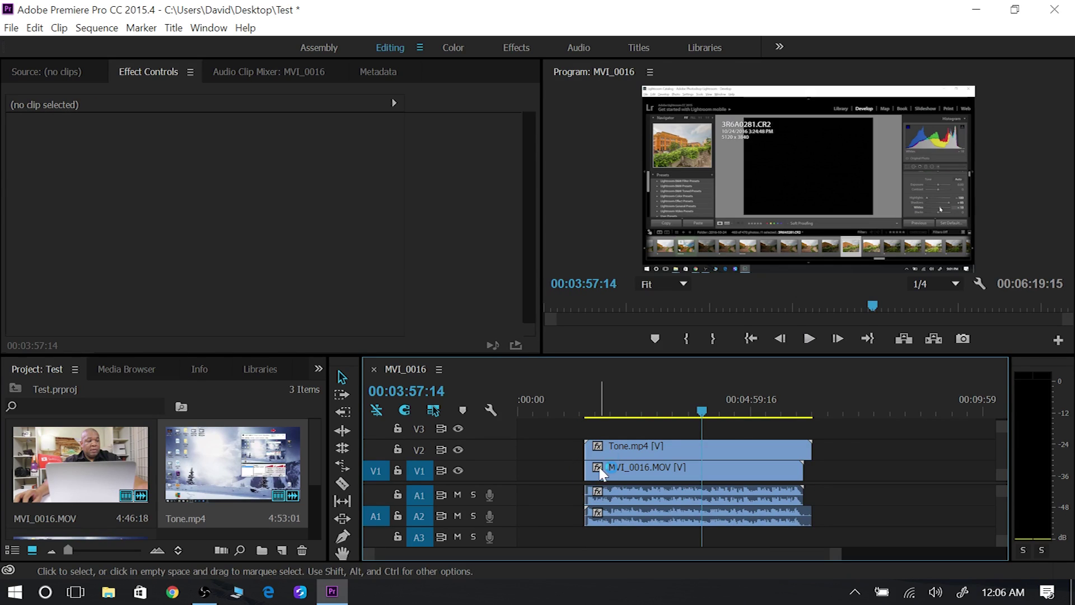
left_click_drag(811, 449, 804, 449)
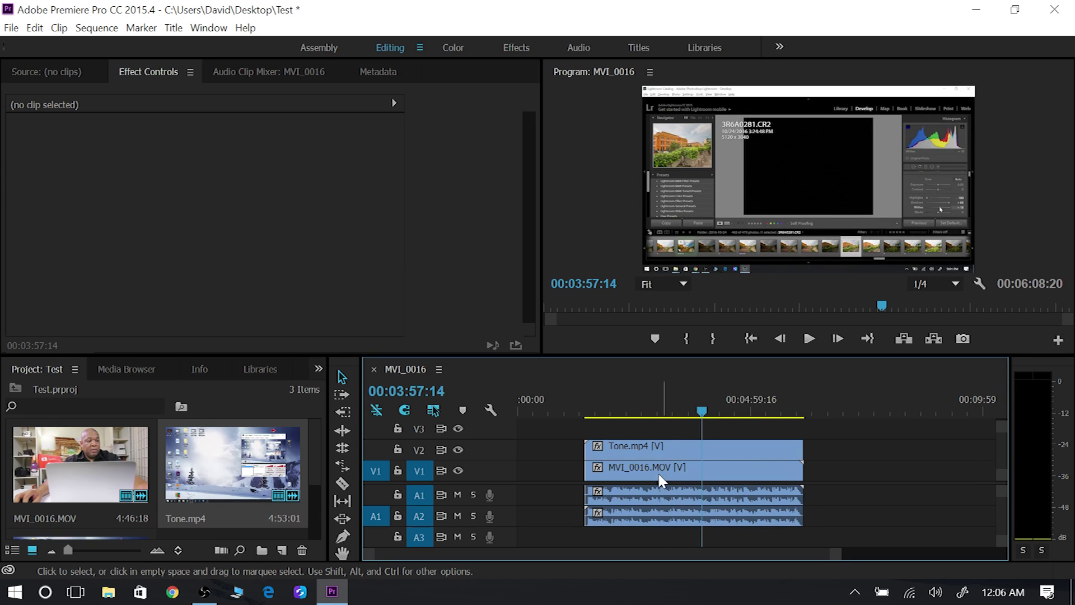
left_click_drag(818, 552, 762, 554)
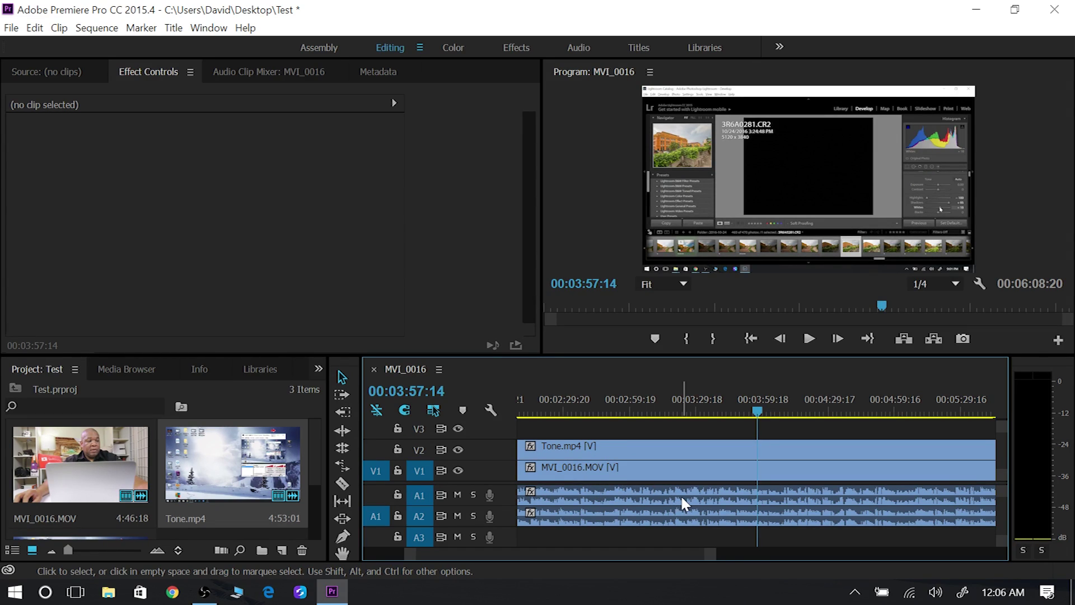
- Unlink MVI_0016.MOV on V1 from its audio
left_click_drag(713, 553, 787, 551)
left_click(693, 462)
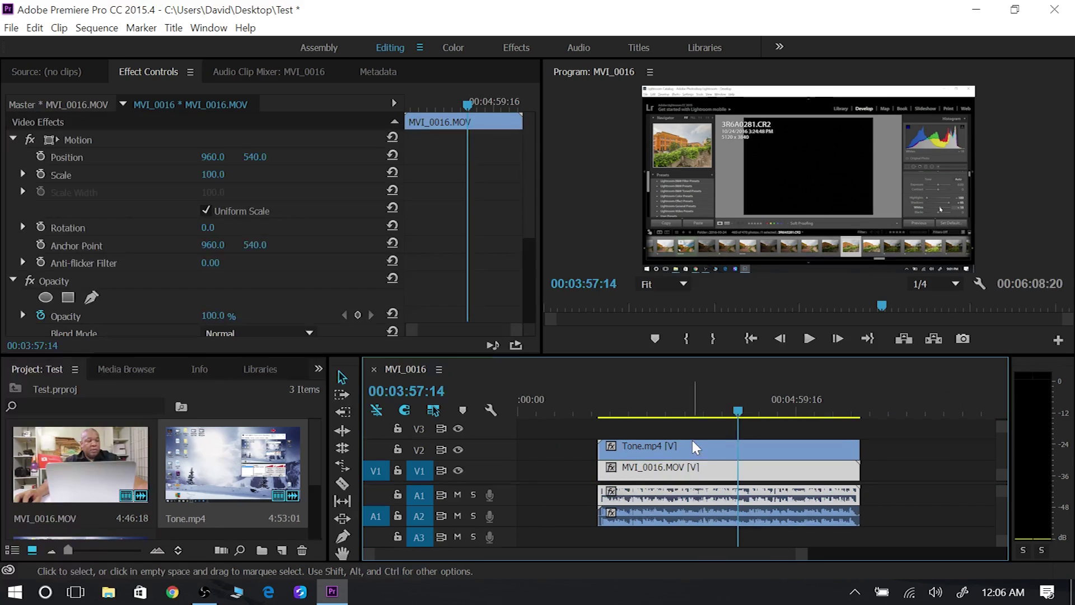
left_click(692, 442)
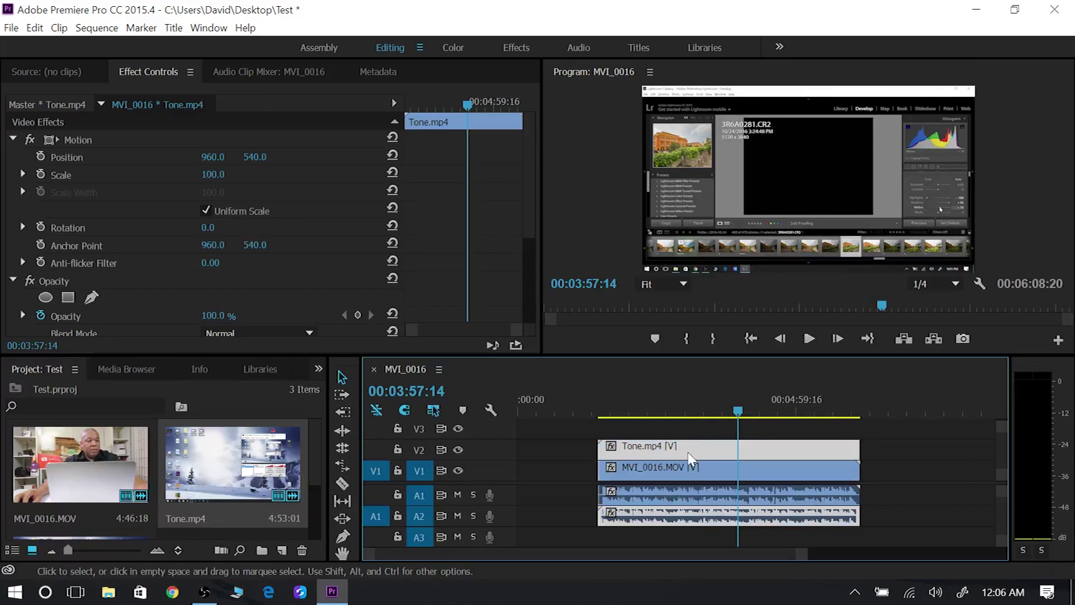
left_click(700, 492)
left_click(701, 498)
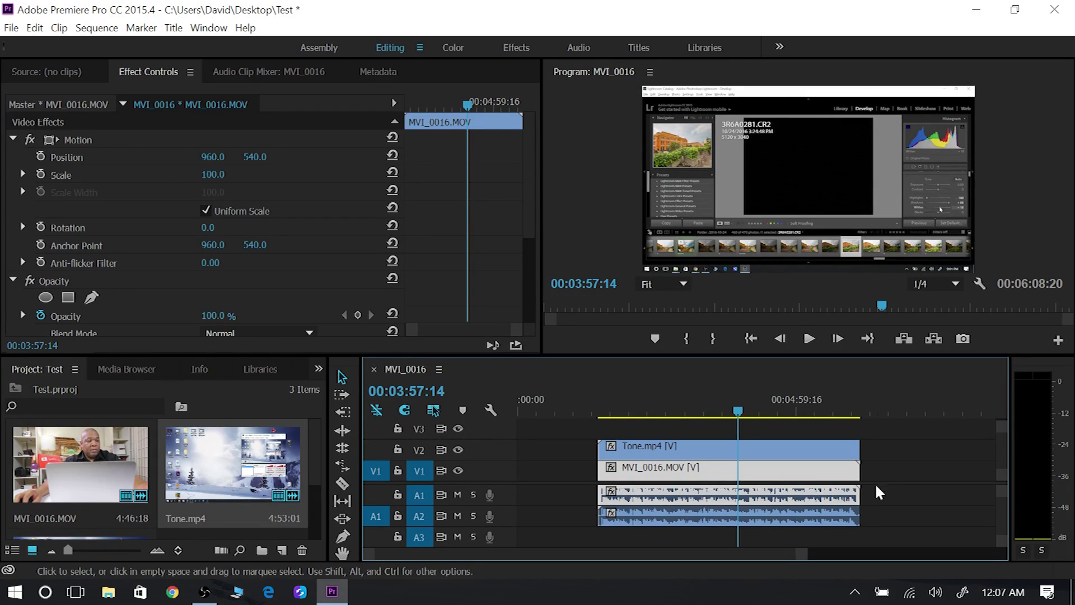
left_click(890, 469)
left_click(792, 468)
right_click(791, 496)
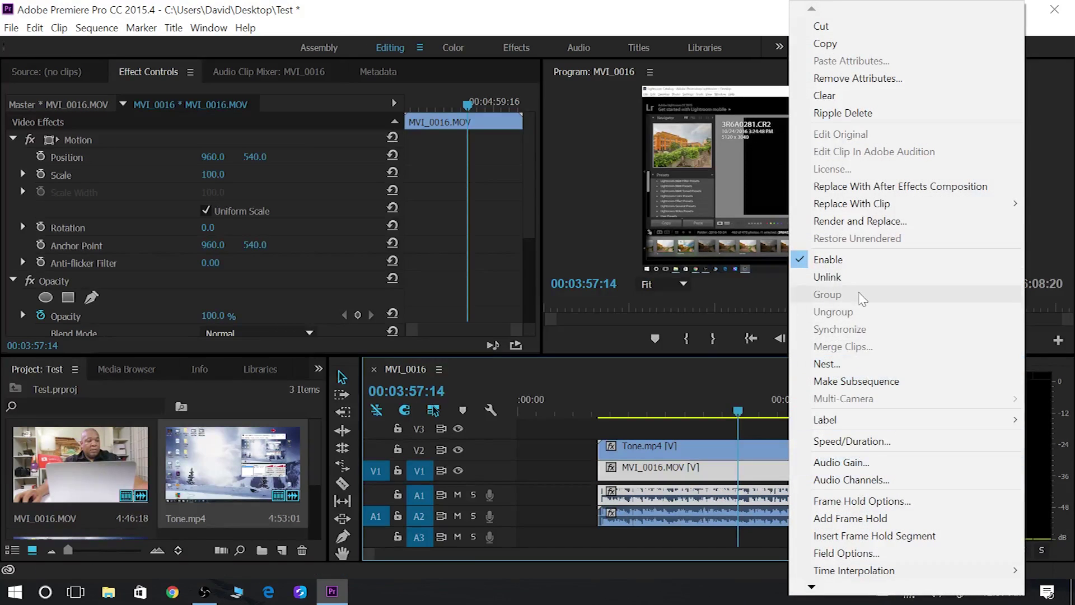
left_click(826, 278)
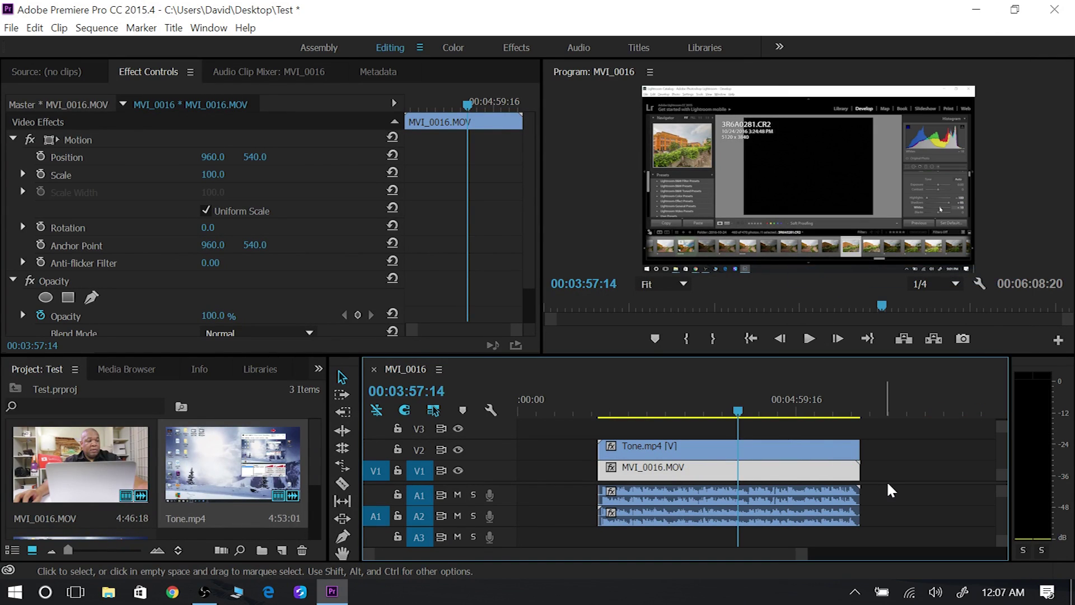
- Delete MVI_0016.MOV's unlinked audio clip from A1
left_click(886, 483)
left_click(821, 493)
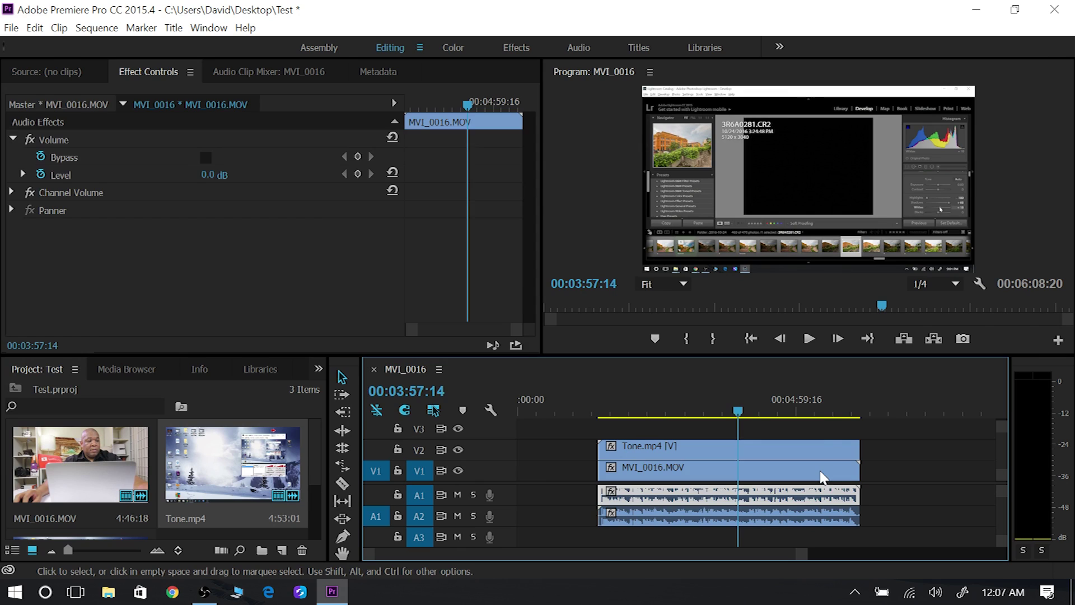
left_click(822, 474)
left_click(810, 495)
left_click(818, 475)
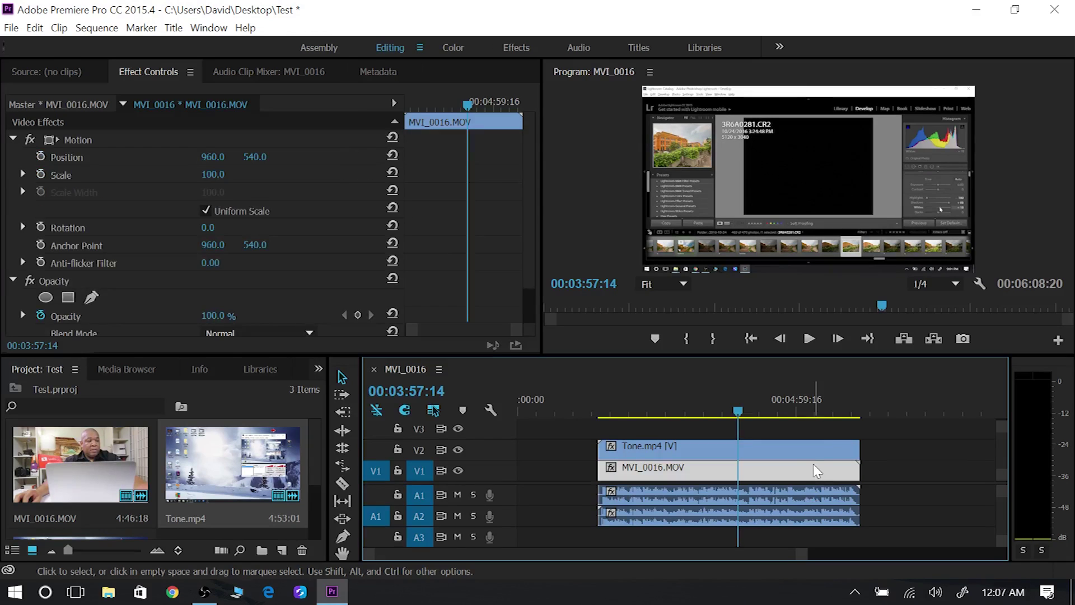
left_click(807, 496)
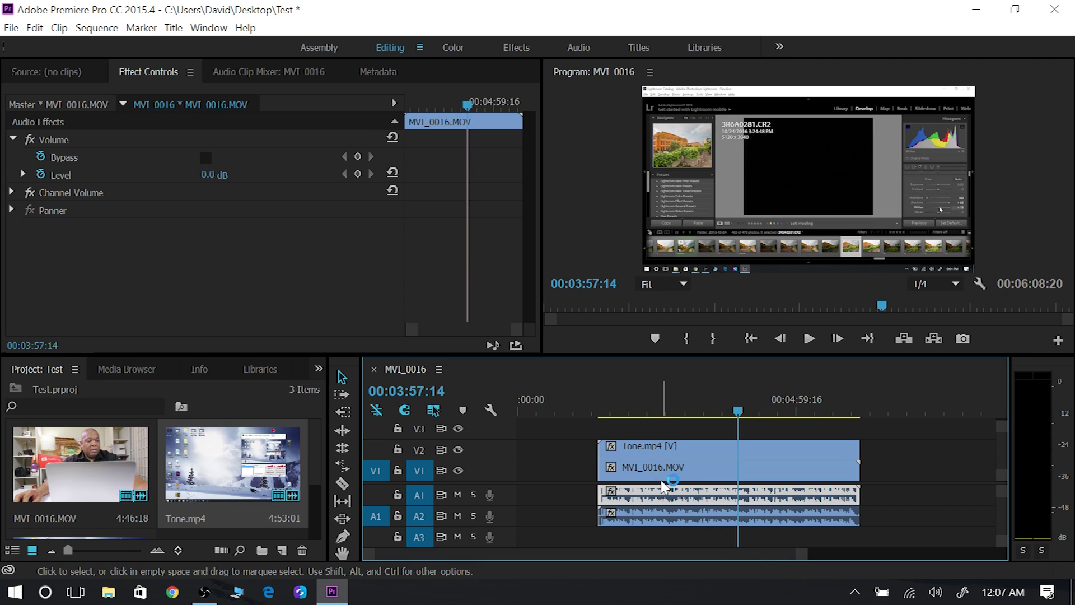
key("Delete")
- Unlink Tone.mp4 on V2 from its A2 audio
left_click(774, 449)
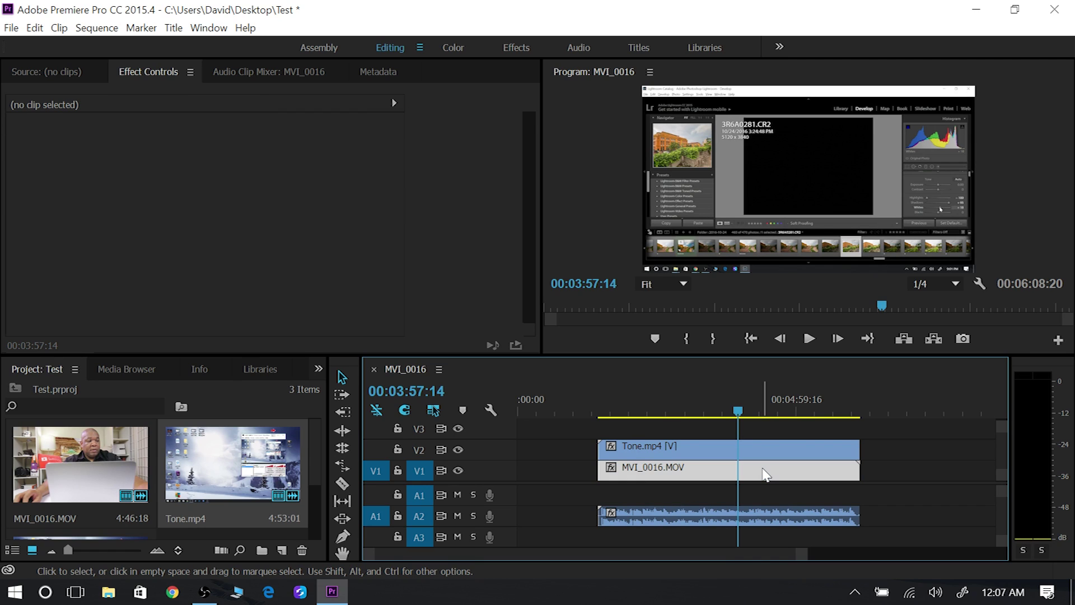
left_click(772, 464)
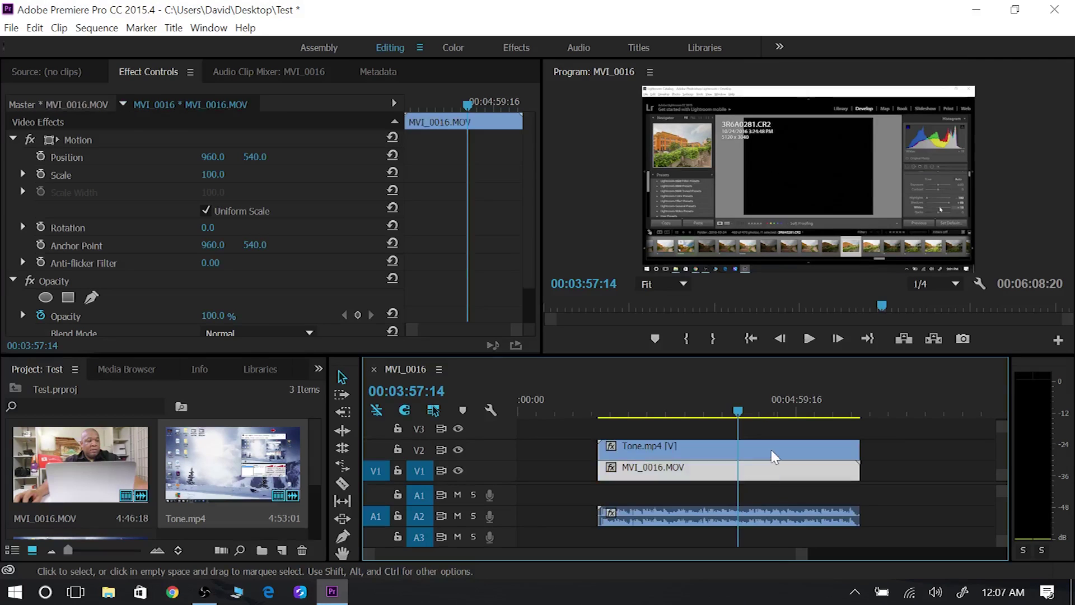
left_click(771, 455)
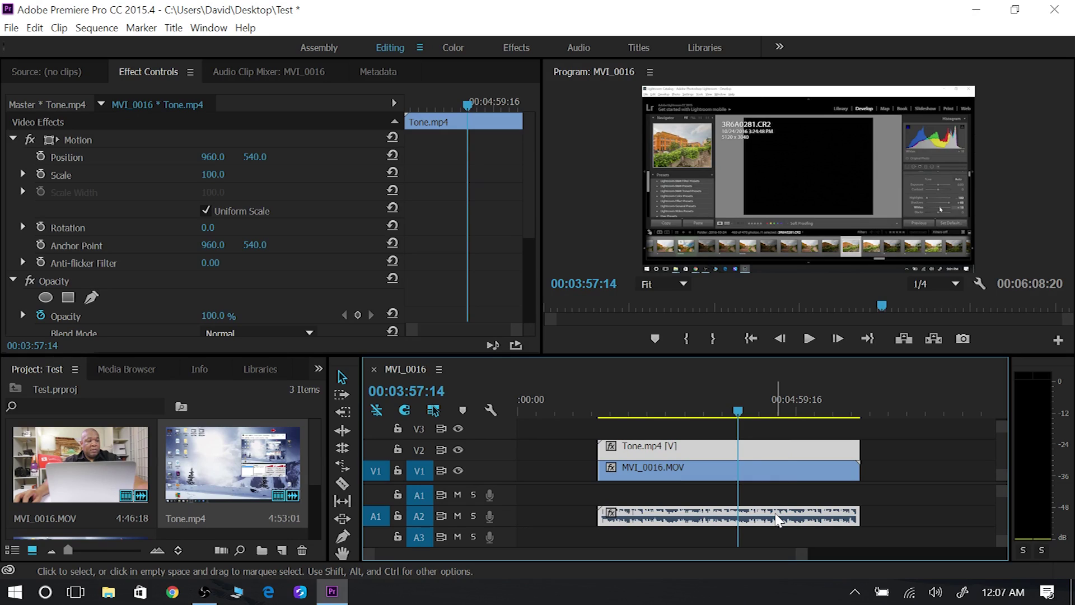
left_click(908, 466)
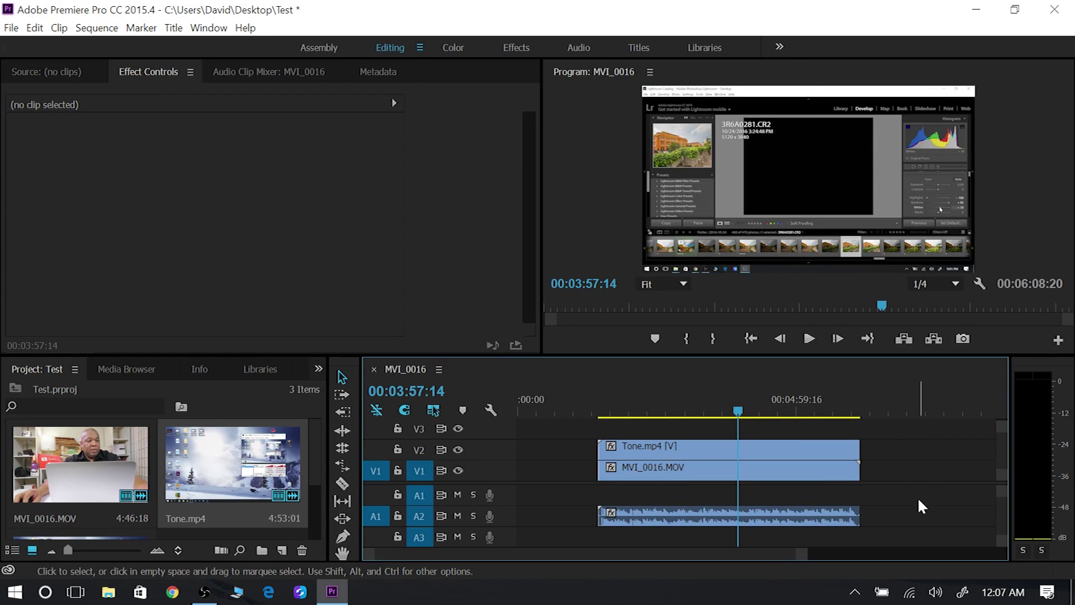
left_click(811, 467)
left_click(840, 450)
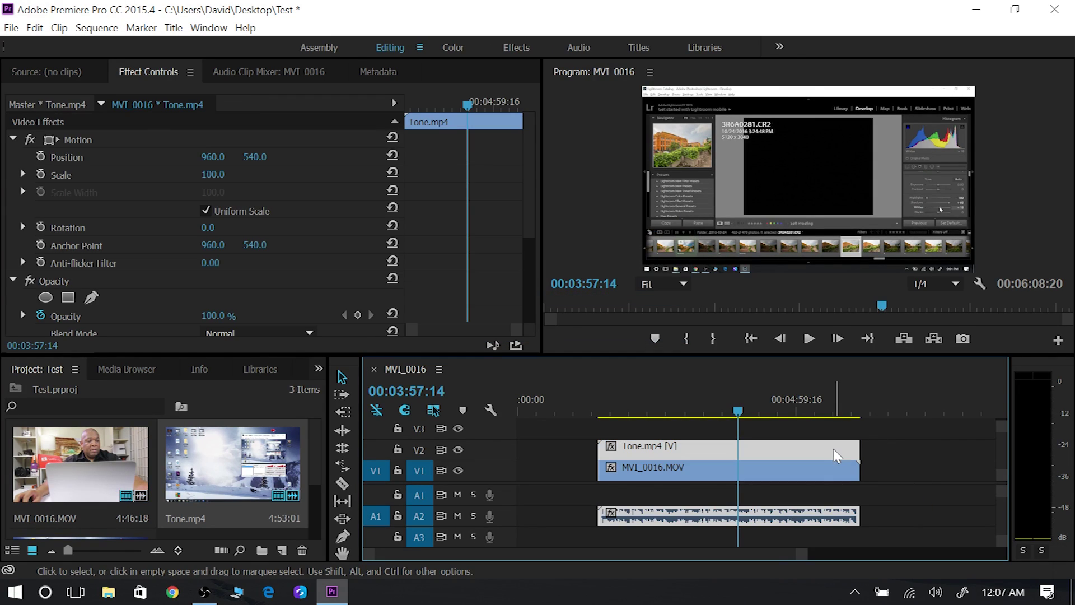
right_click(785, 449)
left_click(823, 277)
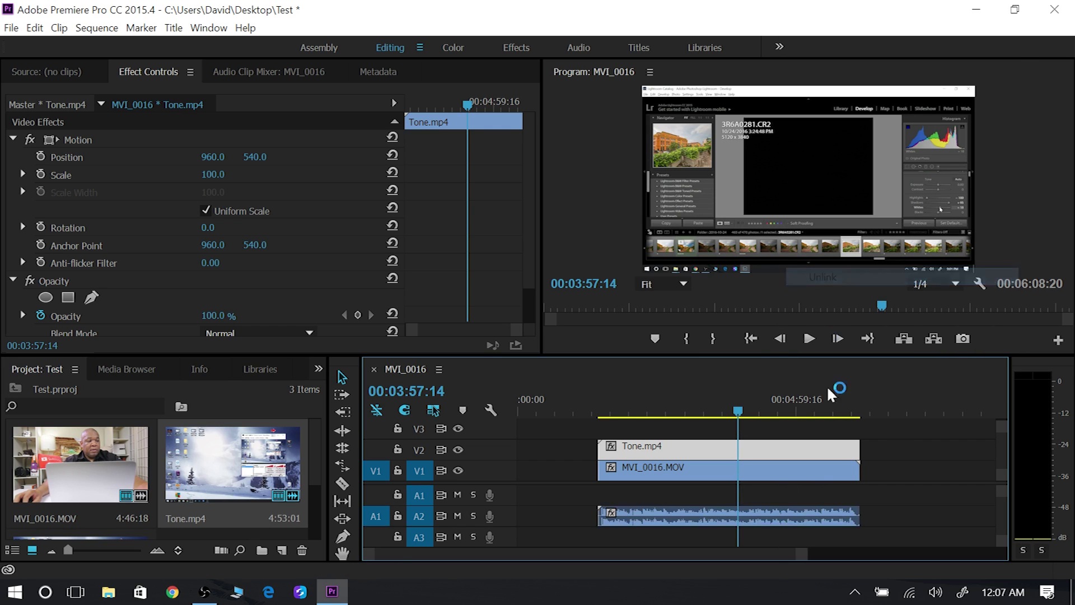
- Marquee-select both video clips and the A2 audio and bring up their context menu
left_click(825, 449)
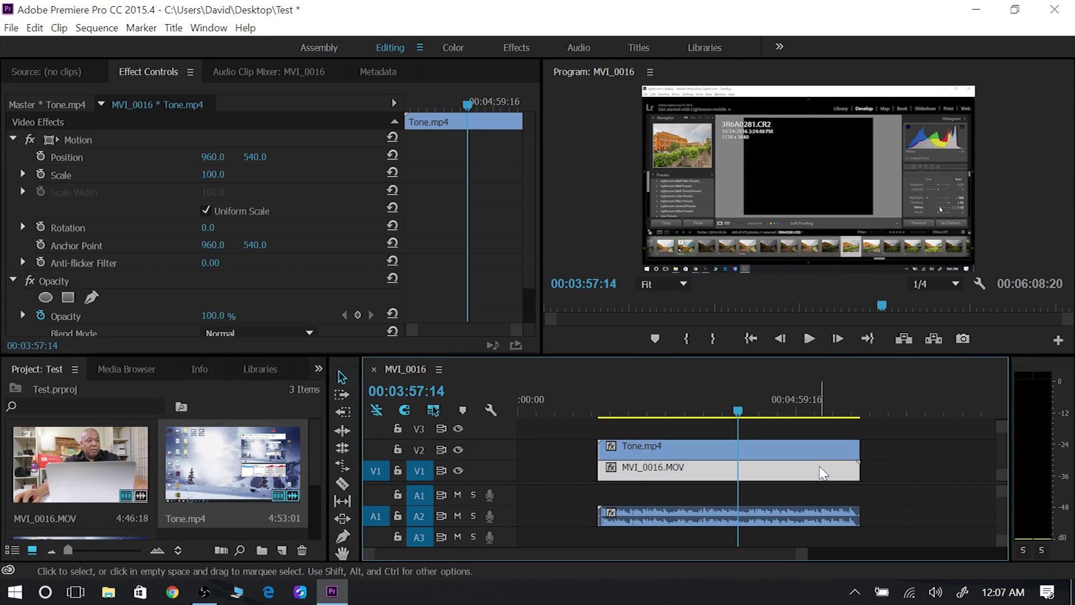
left_click(821, 470)
left_click(813, 518)
left_click(822, 474)
left_click(845, 448)
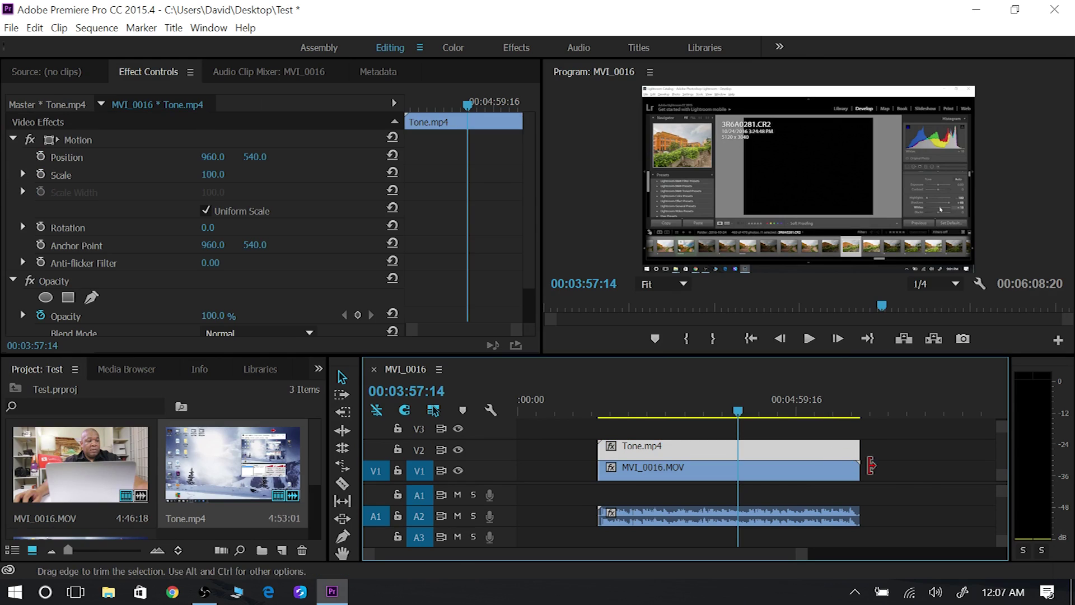
left_click(911, 490)
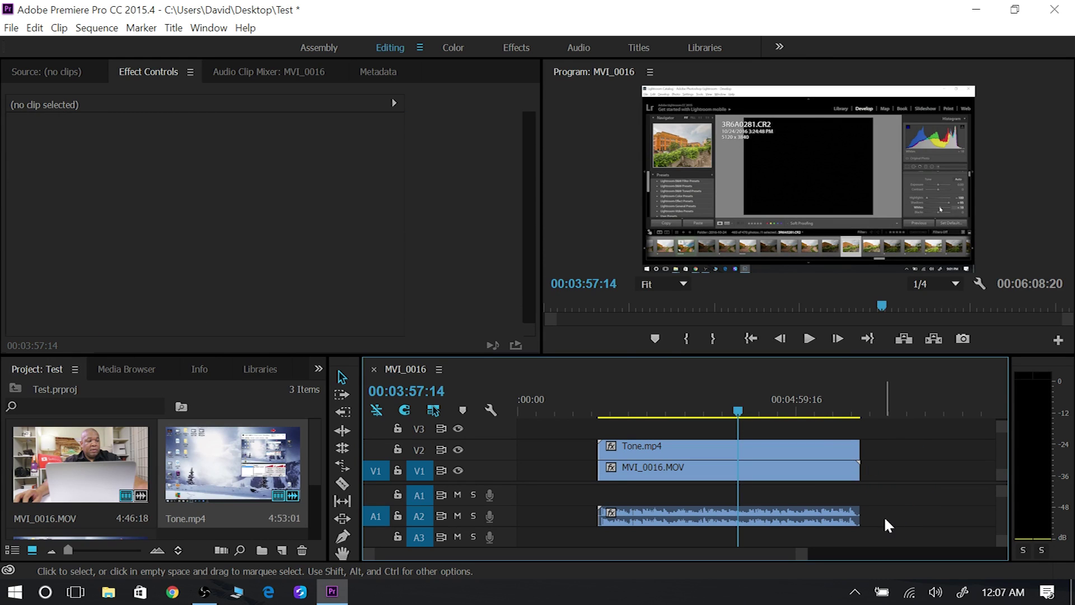
left_click_drag(885, 524, 723, 439)
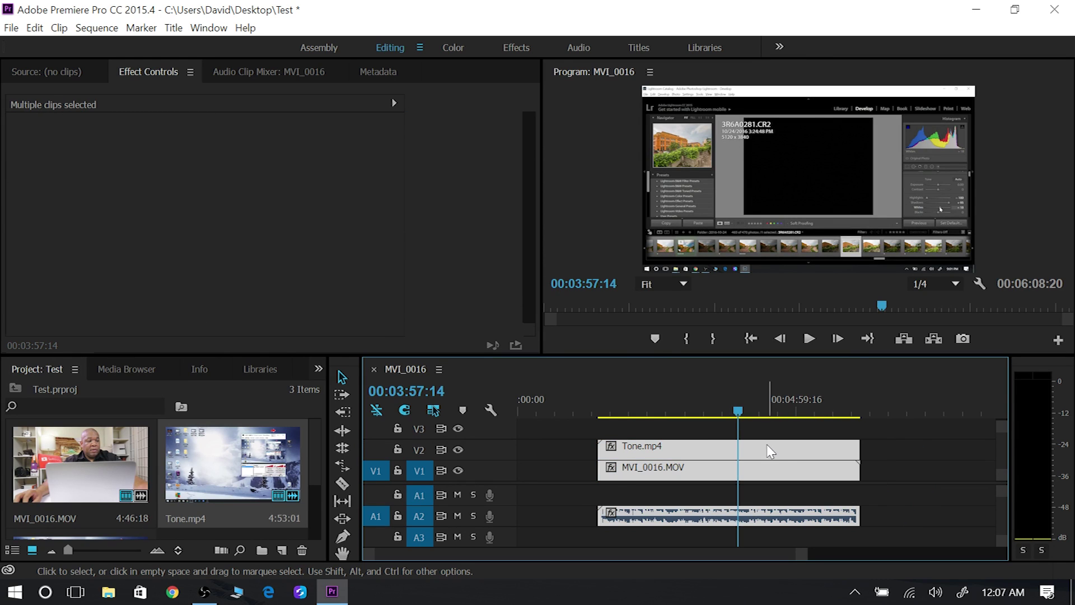
right_click(784, 454)
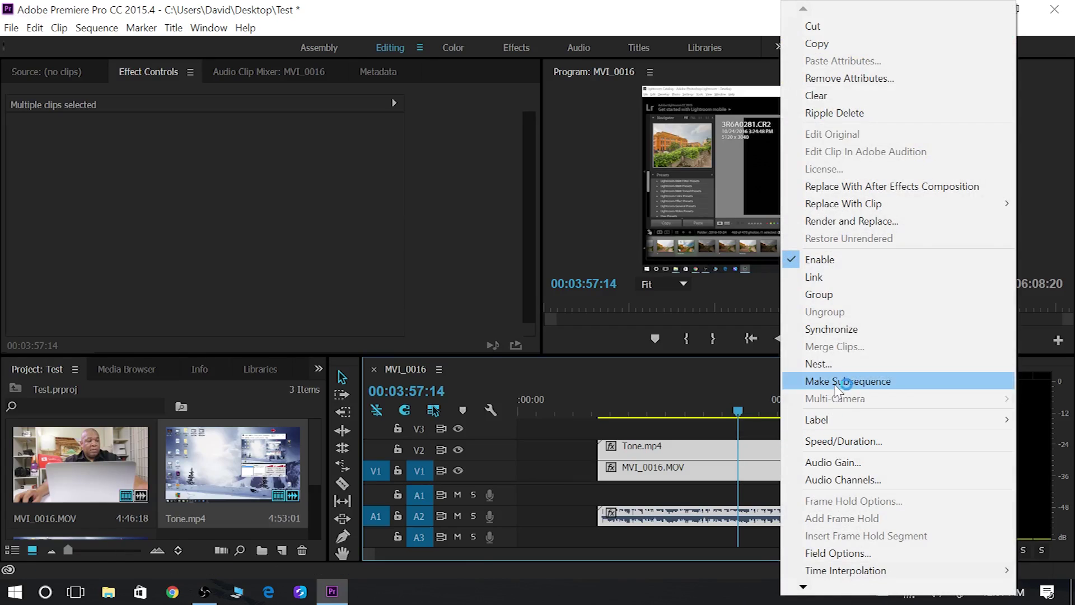
- Link both videos with the A2 audio and move the group earlier, ending at 00:05:49:21
left_click(840, 276)
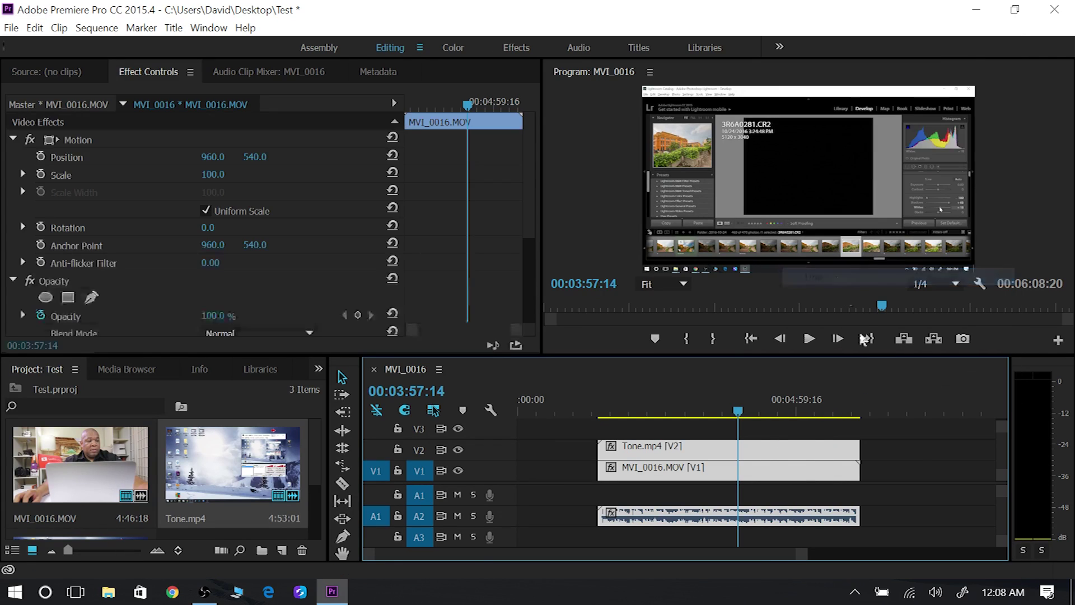
left_click(915, 446)
mouse_move(825, 450)
left_mouse_down()
mouse_move(773, 455)
mouse_move(827, 455)
left_mouse_up()
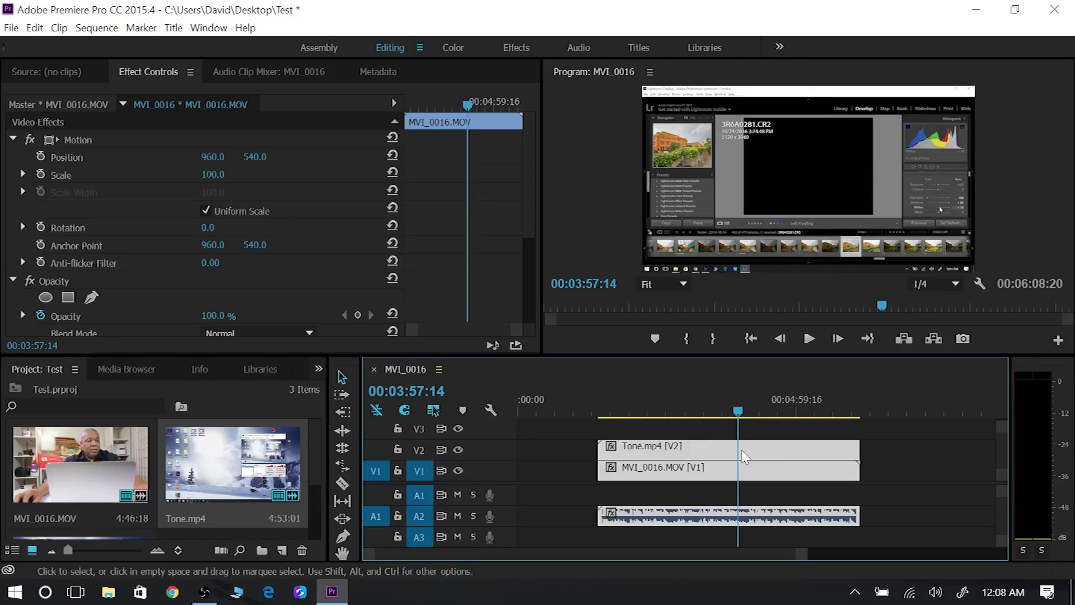
left_click_drag(769, 451, 751, 456)
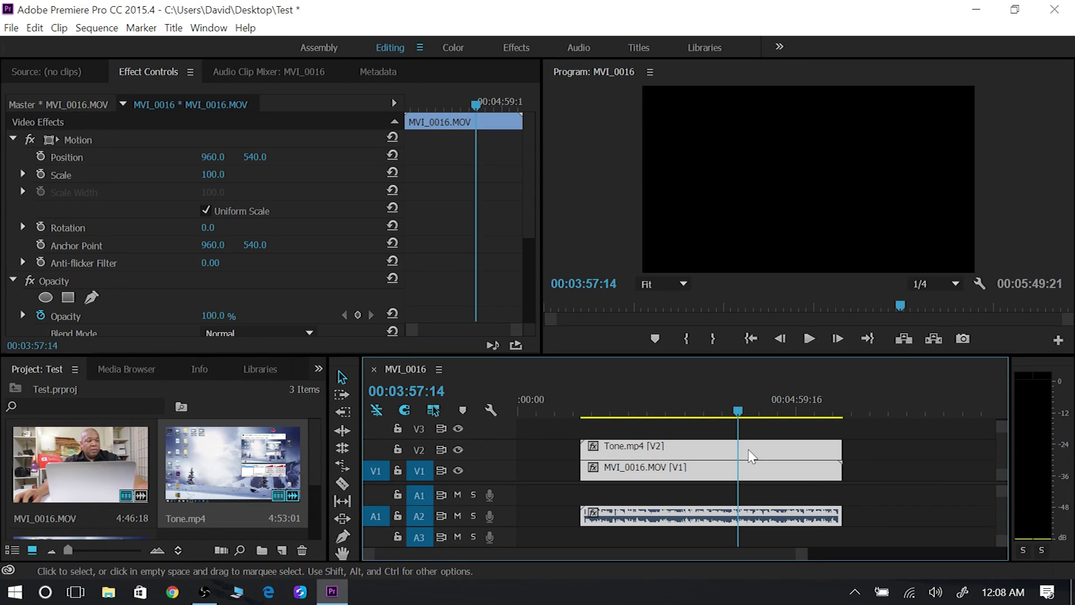